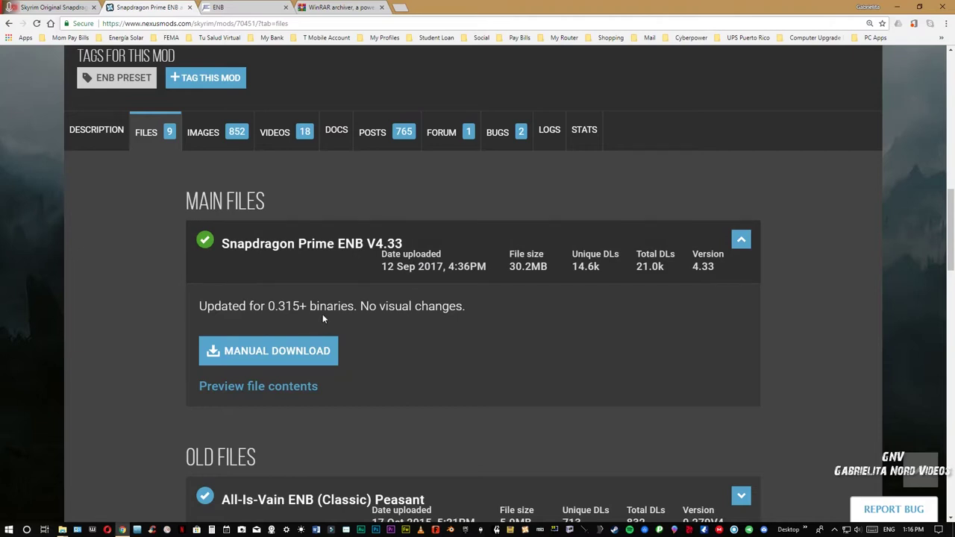
- Switch from the Snapdragon Prime ENB page to the ENB site and open its TES Skyrim graphic modification page
scroll(310, 275, up, 4)
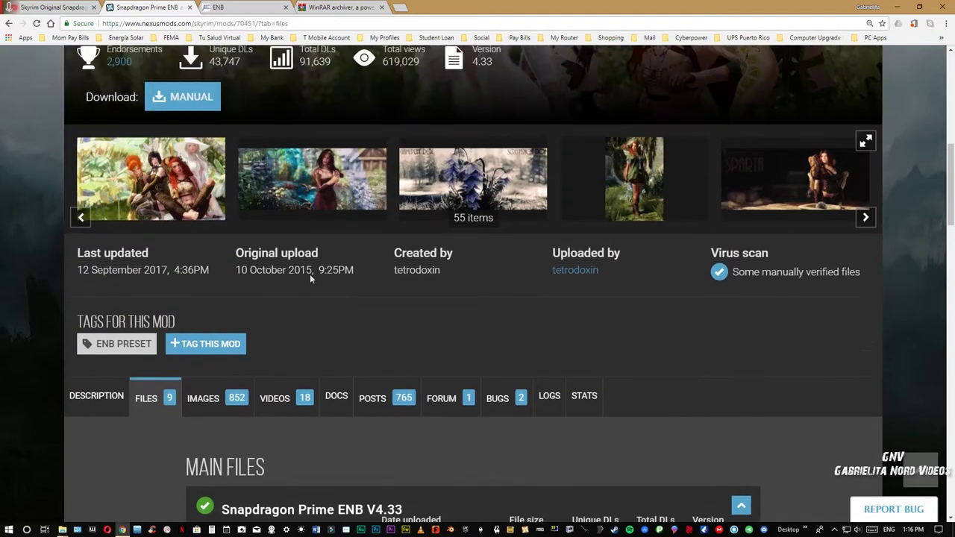
scroll(309, 274, up, 3)
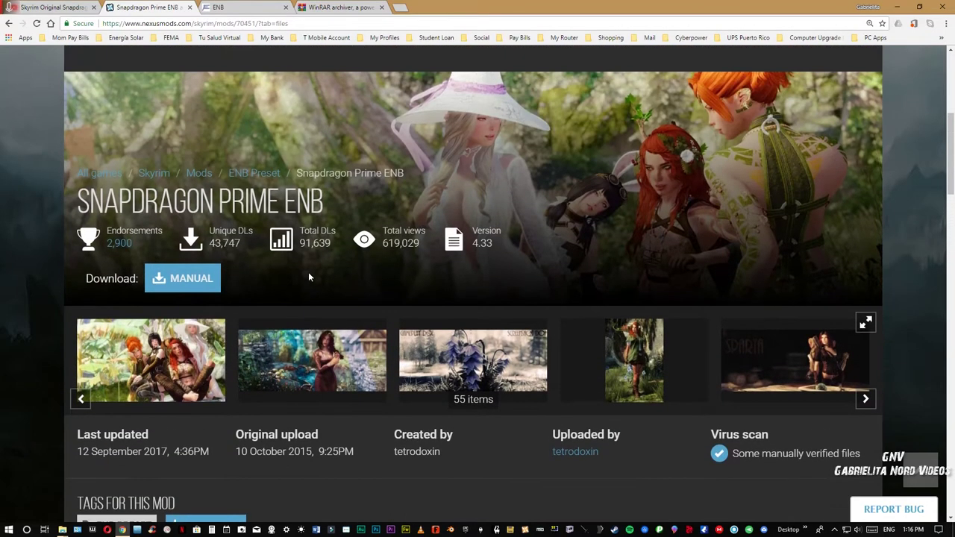
click(228, 12)
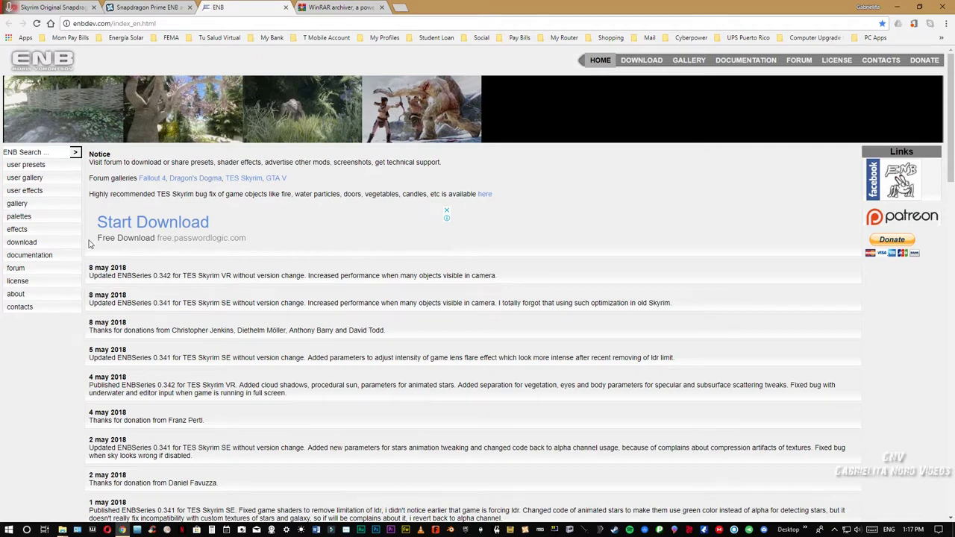
click(20, 248)
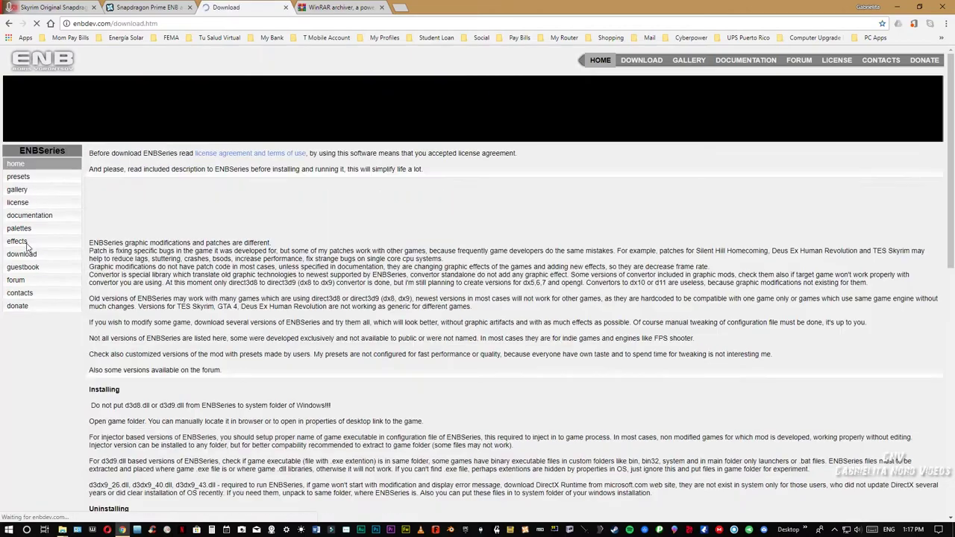
scroll(152, 273, down, 3)
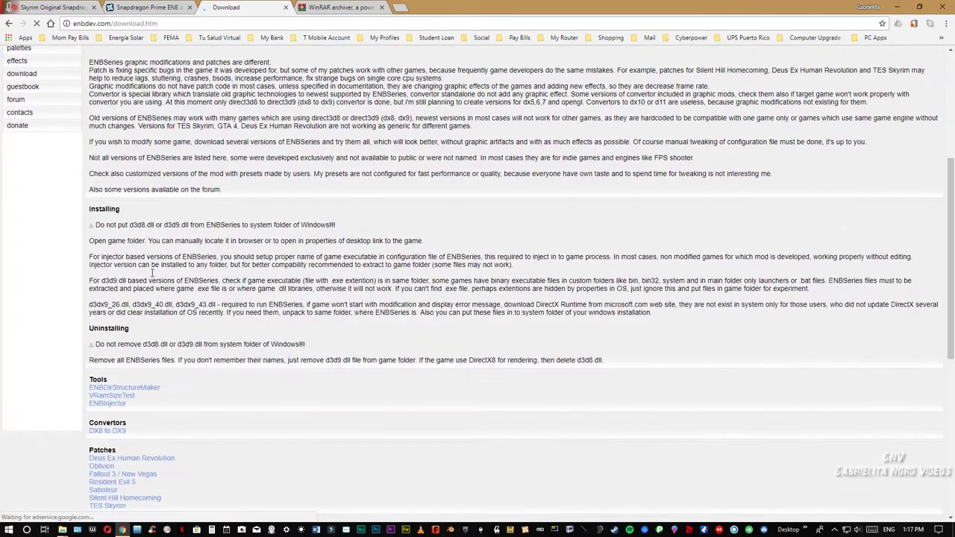
scroll(152, 272, down, 6)
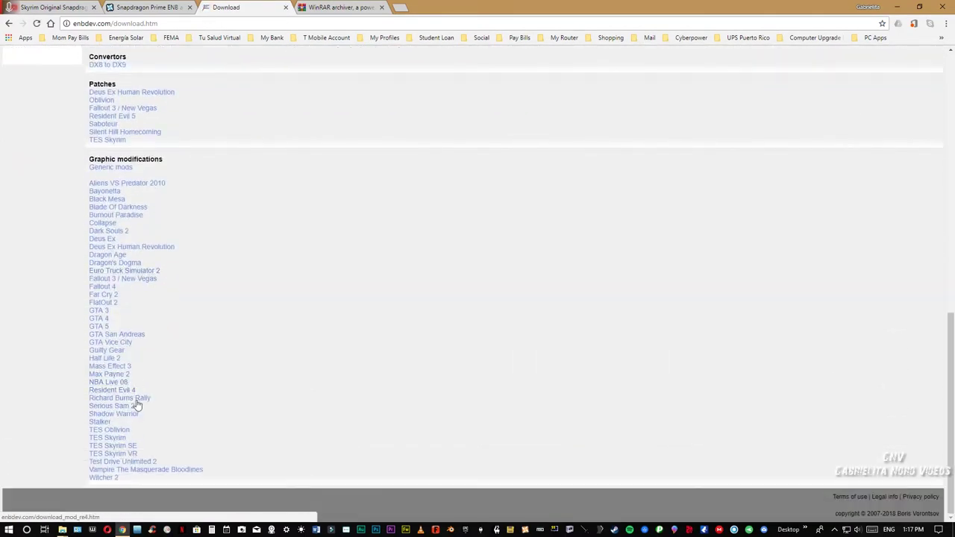
click(106, 438)
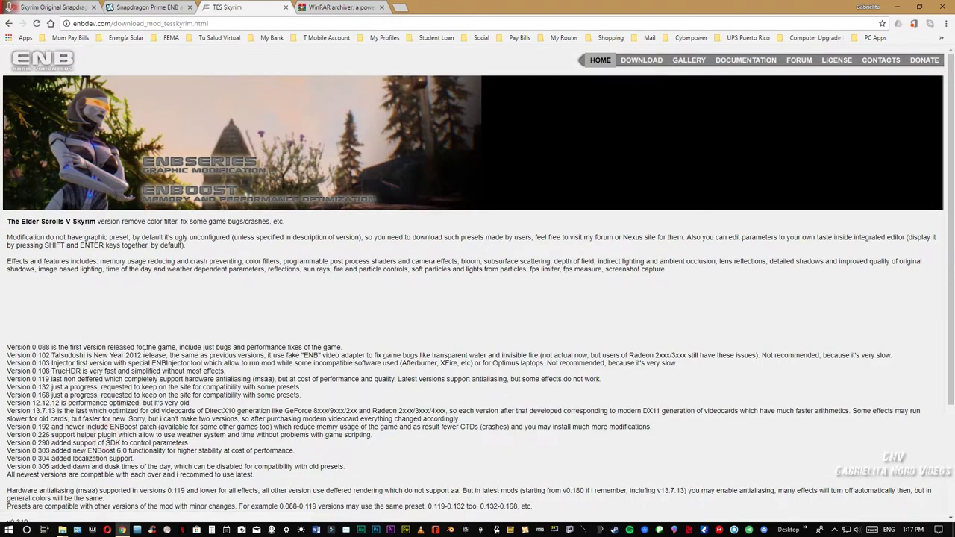
- Open the v0.319 release page for TES Skyrim and try to download the enbseries_skyrim_v0319 archive
scroll(118, 341, down, 2)
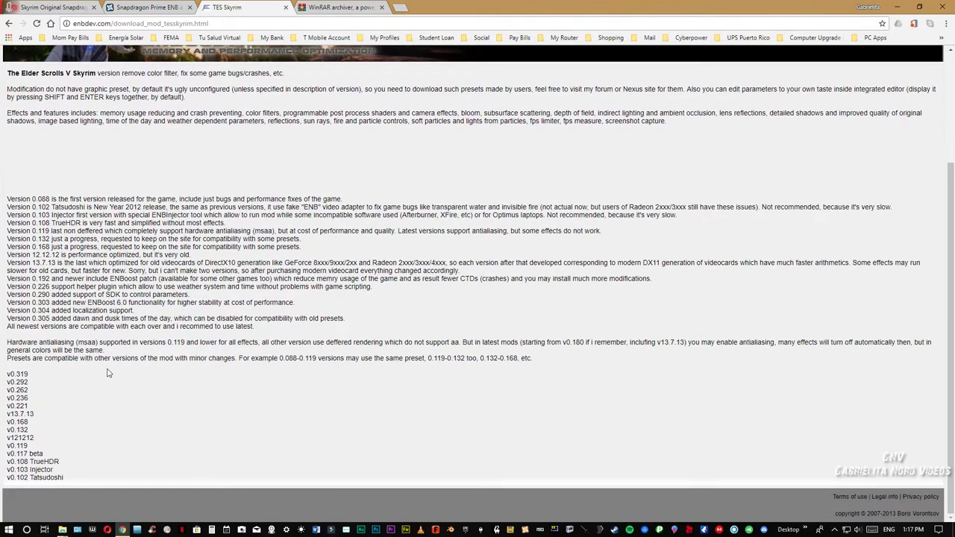
click(21, 375)
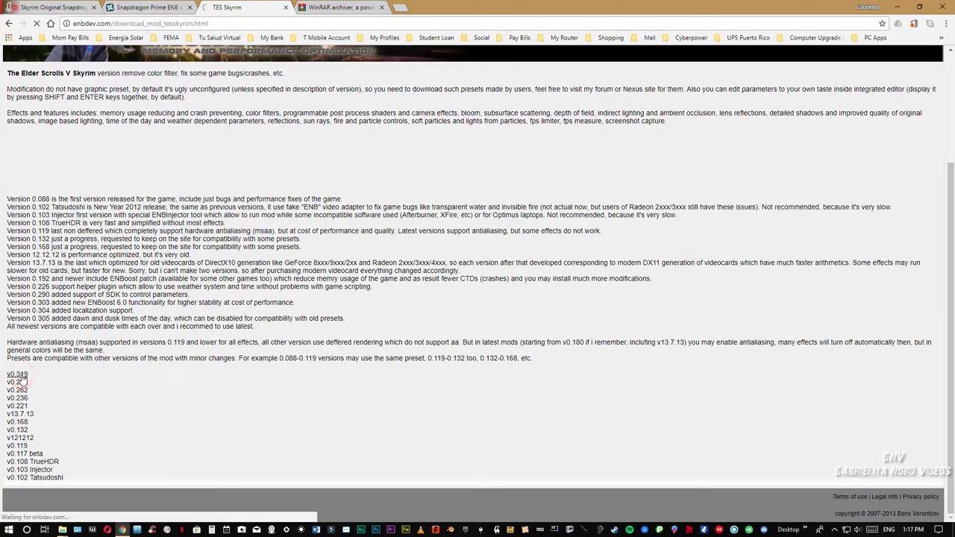
scroll(59, 368, down, 15)
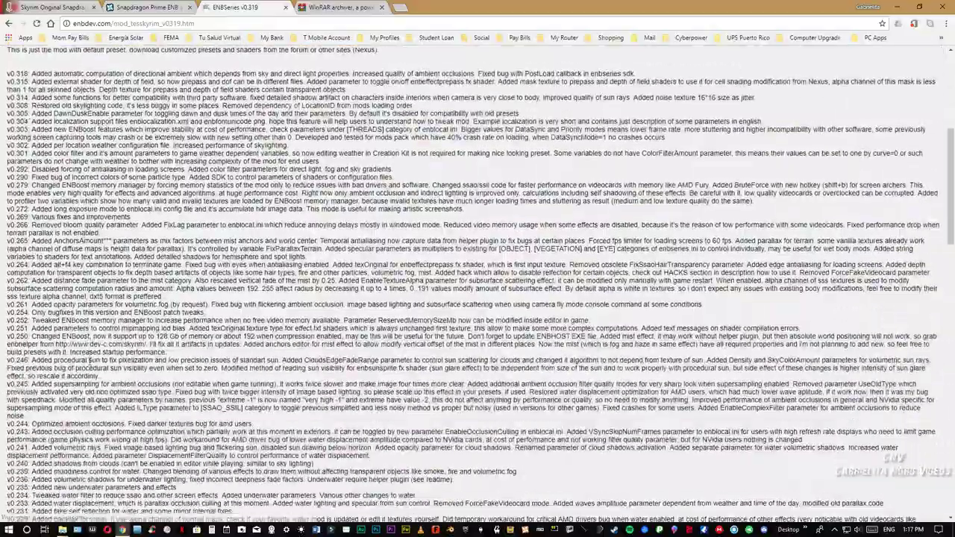
scroll(88, 359, down, 10)
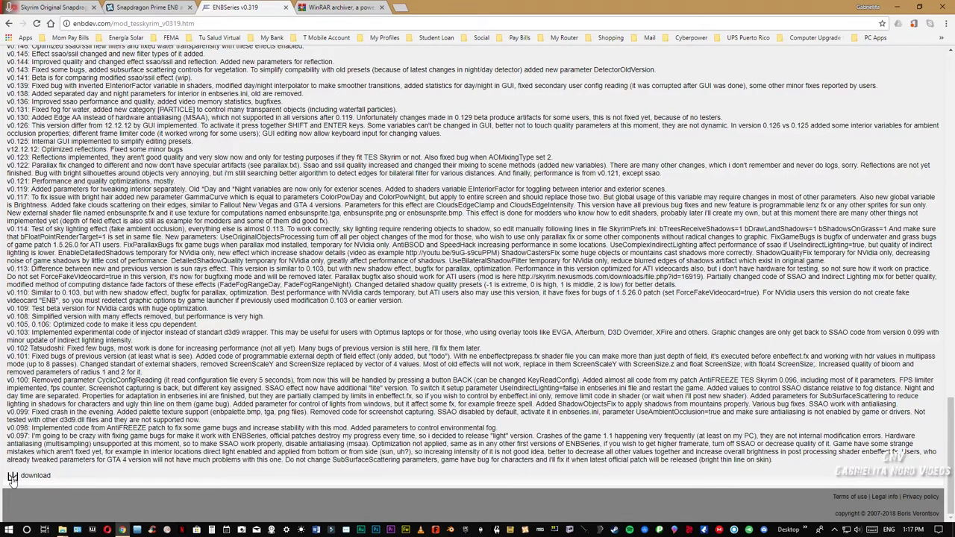
click(13, 479)
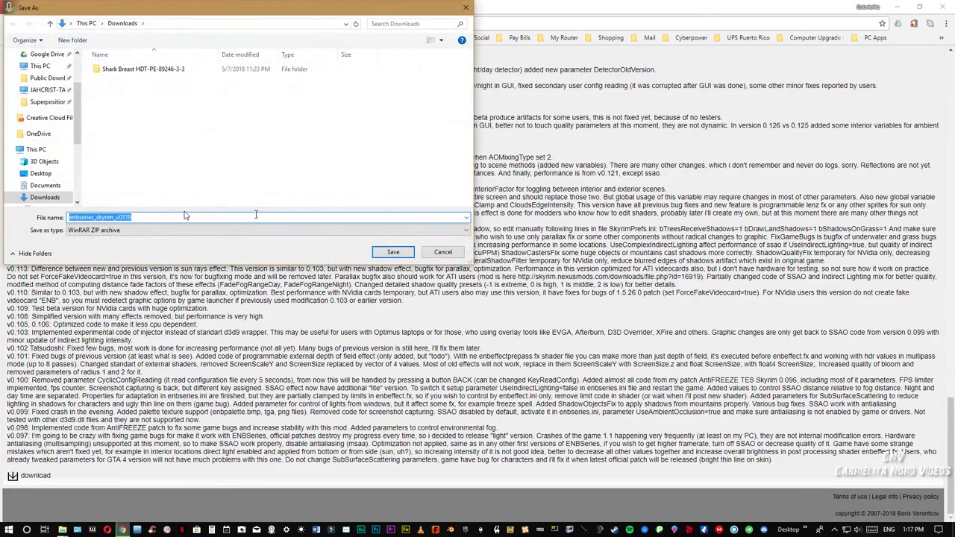
click(430, 256)
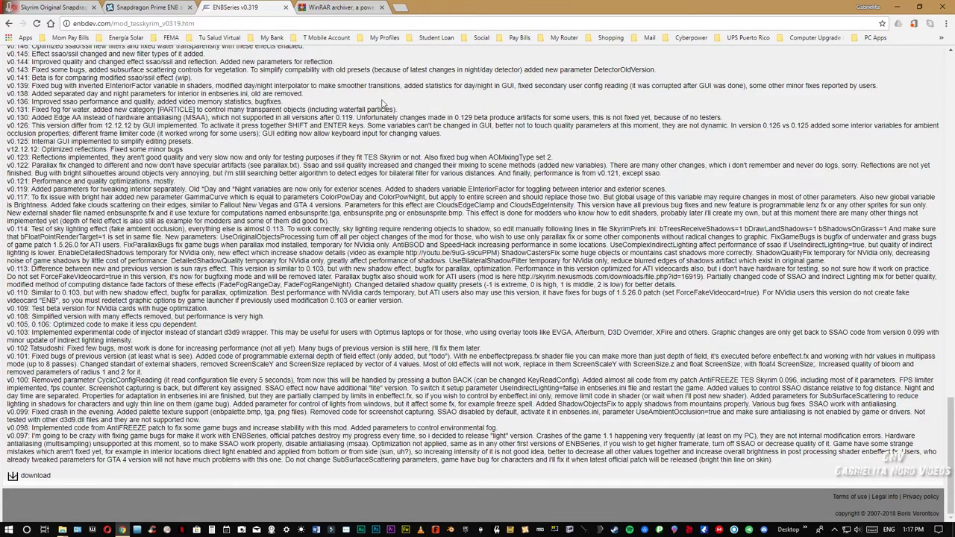
- Check the WinRAR downloads page and return to the Snapdragon Prime ENB mod page
click(337, 7)
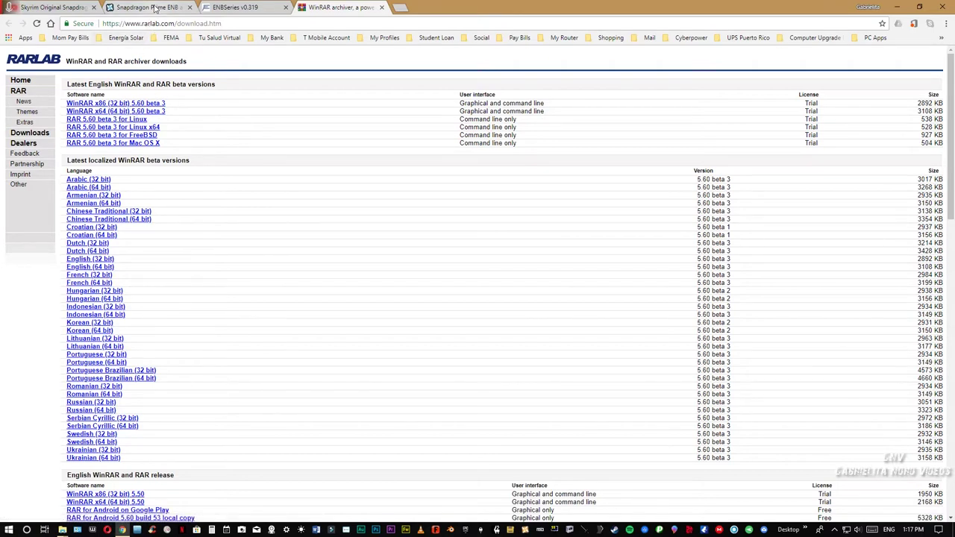
click(145, 7)
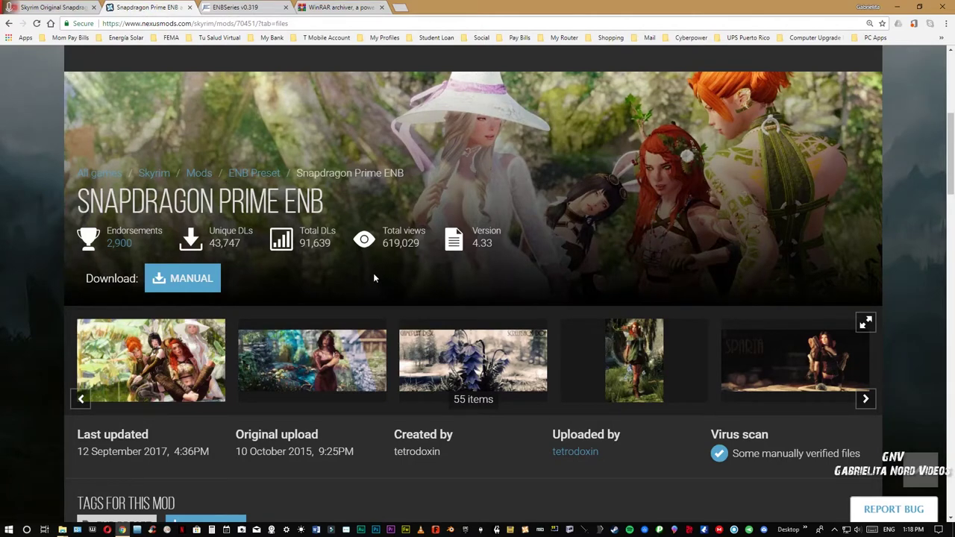
scroll(373, 273, down, 5)
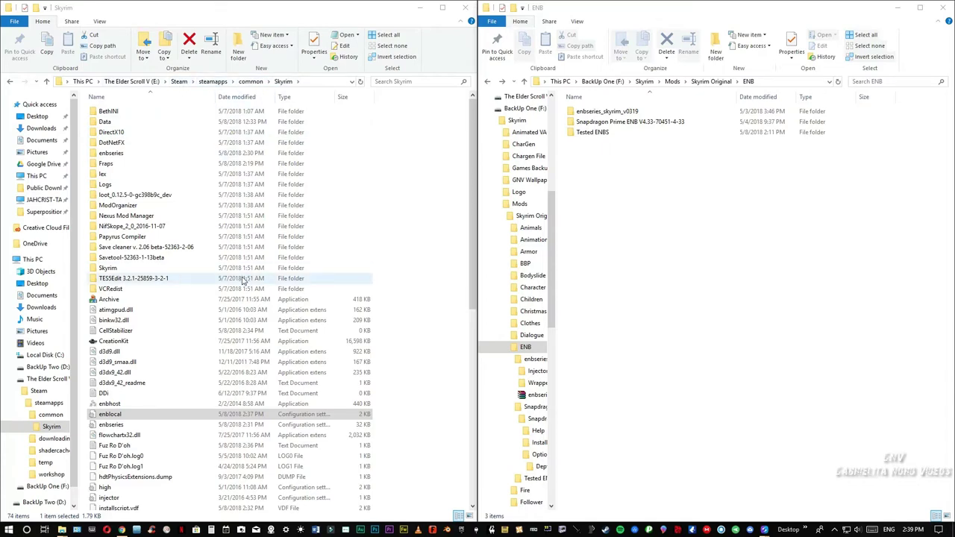
- Look through the Skyrim game folder, and open the WrapperVersion folder inside enbseries_skyrim_v0319 in the backup ENB folder
scroll(246, 290, down, 12)
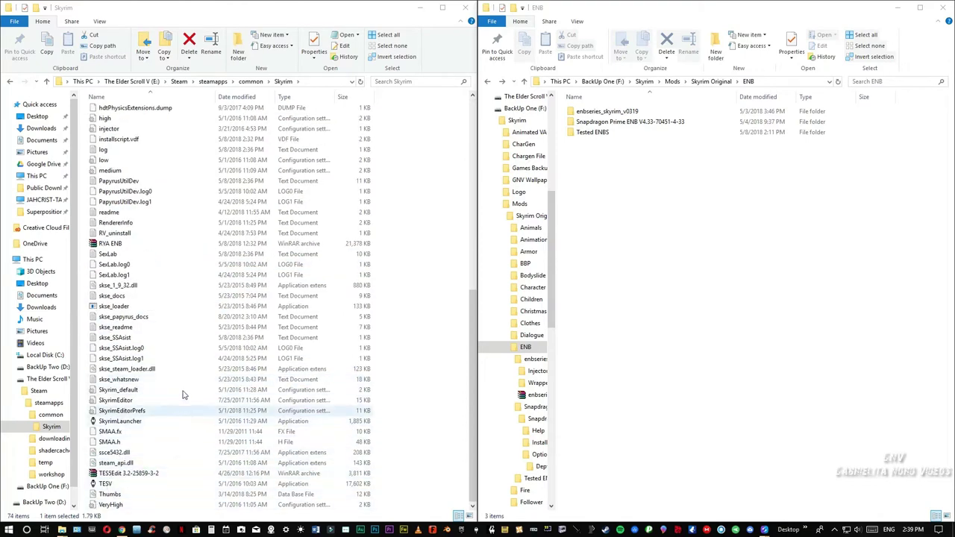
scroll(202, 388, up, 12)
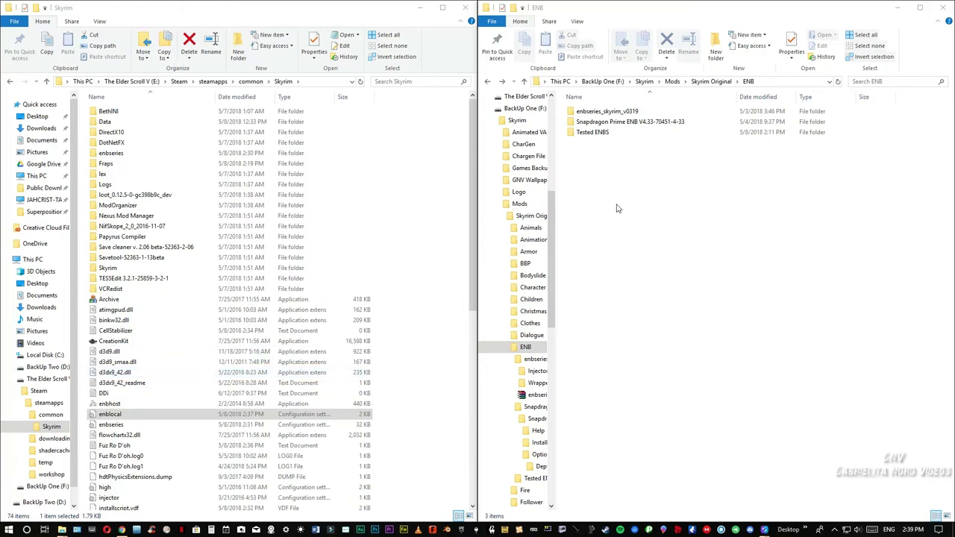
click(615, 164)
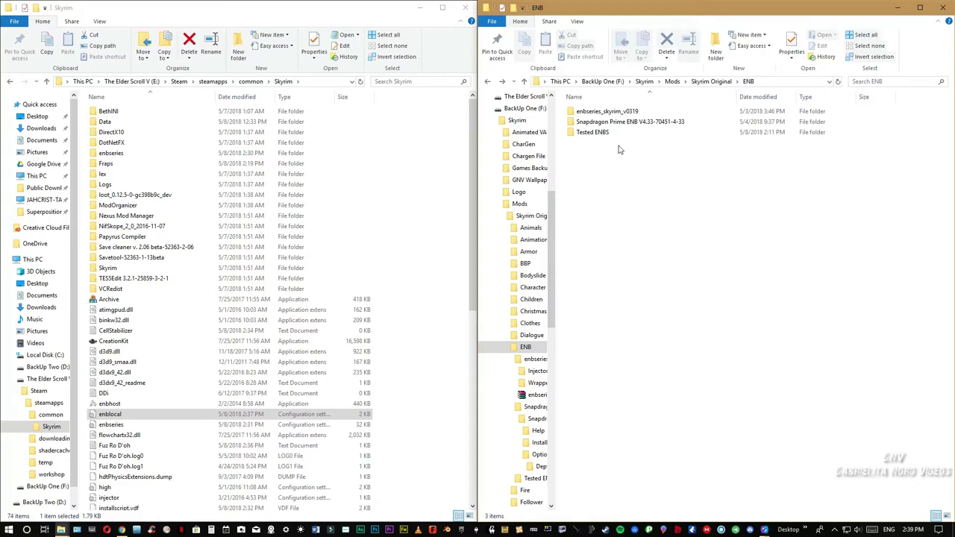
click(627, 113)
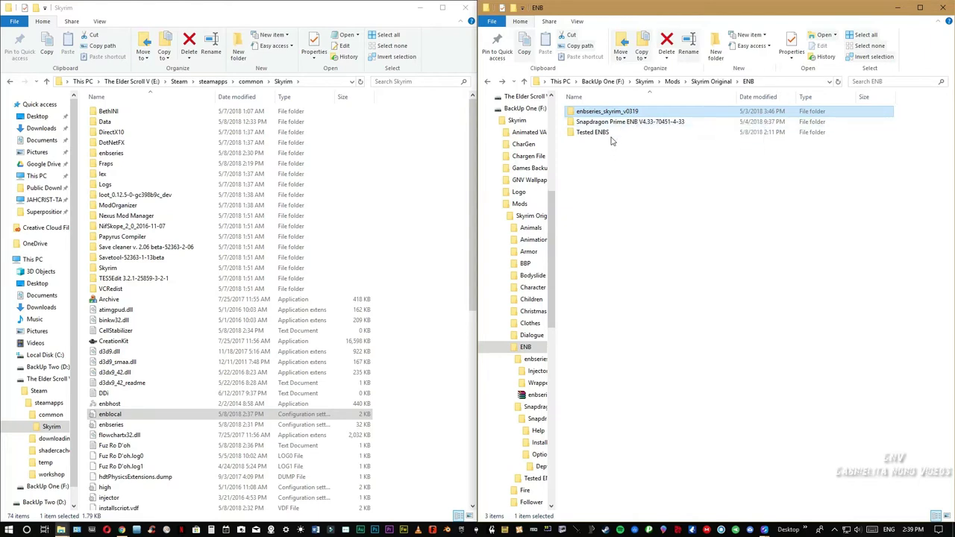
click(630, 126)
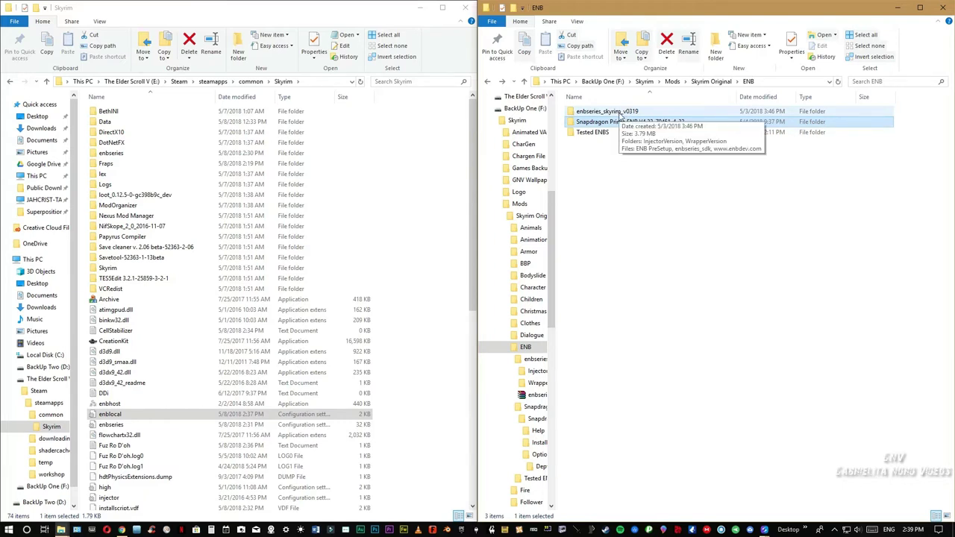
click(608, 112)
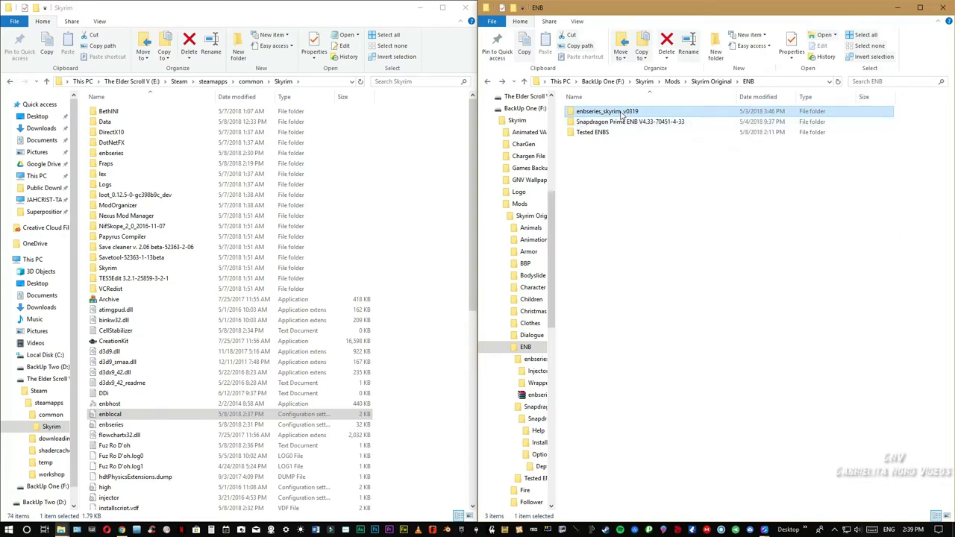
double_click(620, 112)
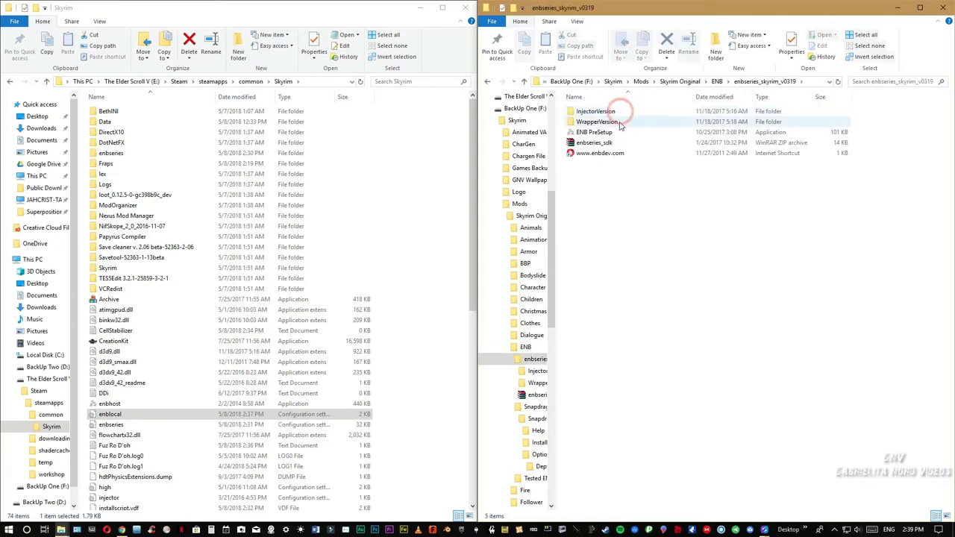
double_click(598, 123)
- Copy d3d9.dll and enbhost from WrapperVersion into the Skyrim game folder, replacing the existing files
click(595, 133)
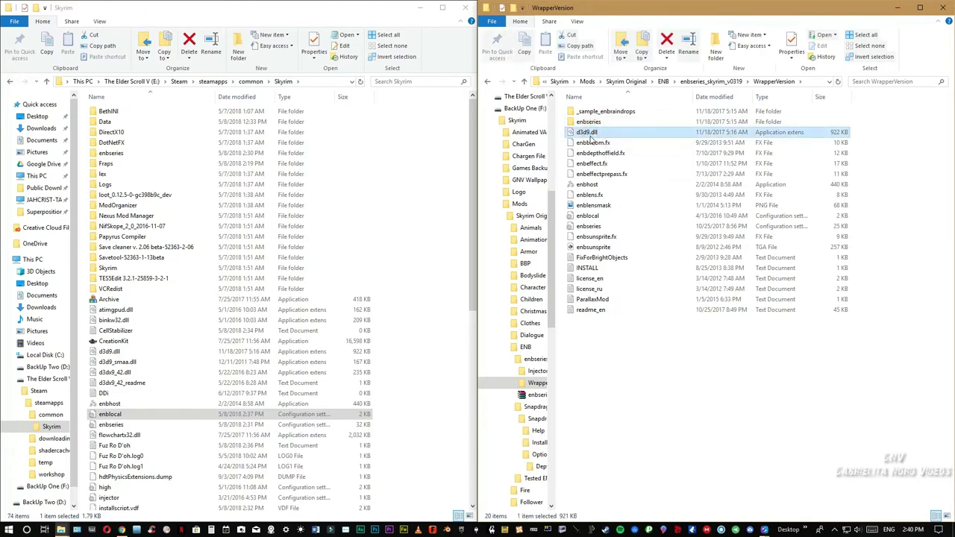
ctrl+click(580, 185)
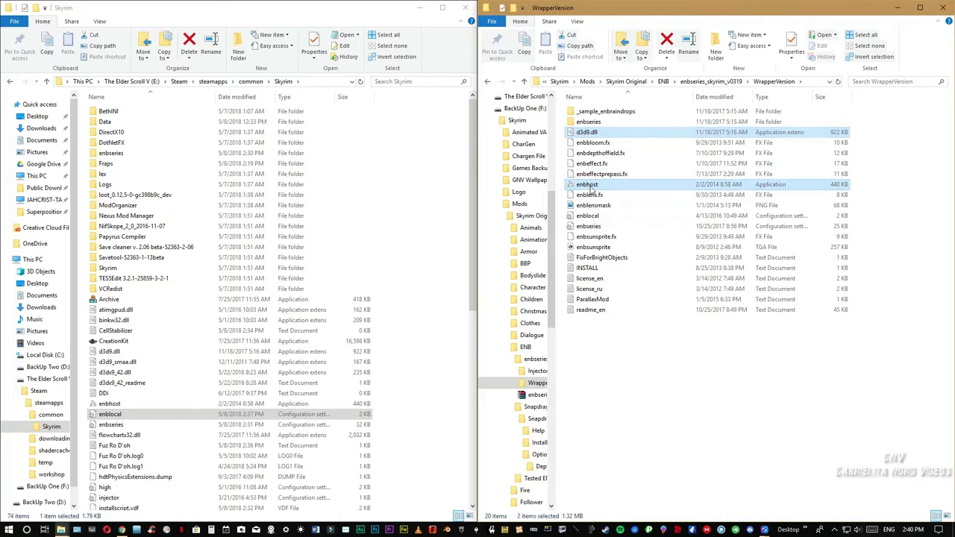
drag(589, 186, 398, 399)
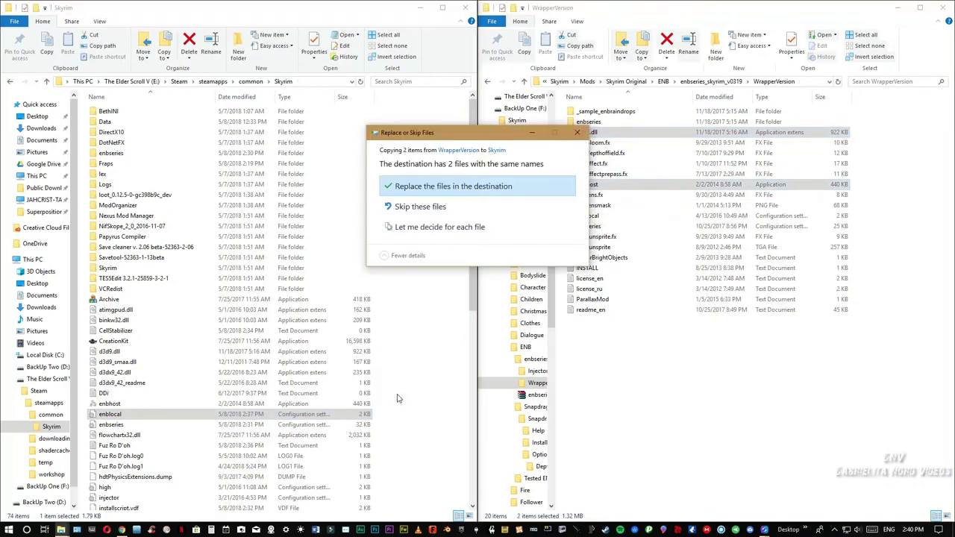
click(463, 192)
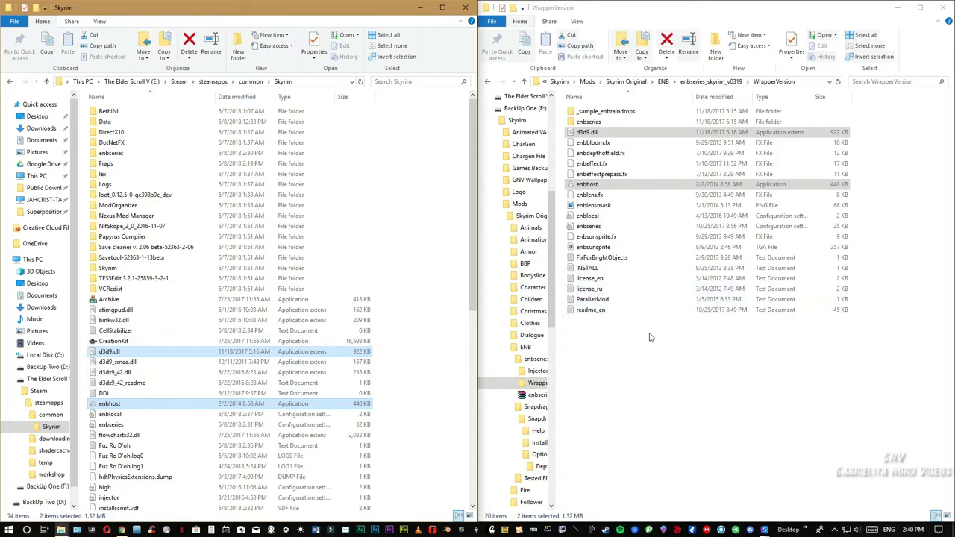
- Return to the backup ENB folder and open the Install folder inside Snapdragon Prime ENB V4.33
key(alt+Left)
key(alt+Left)
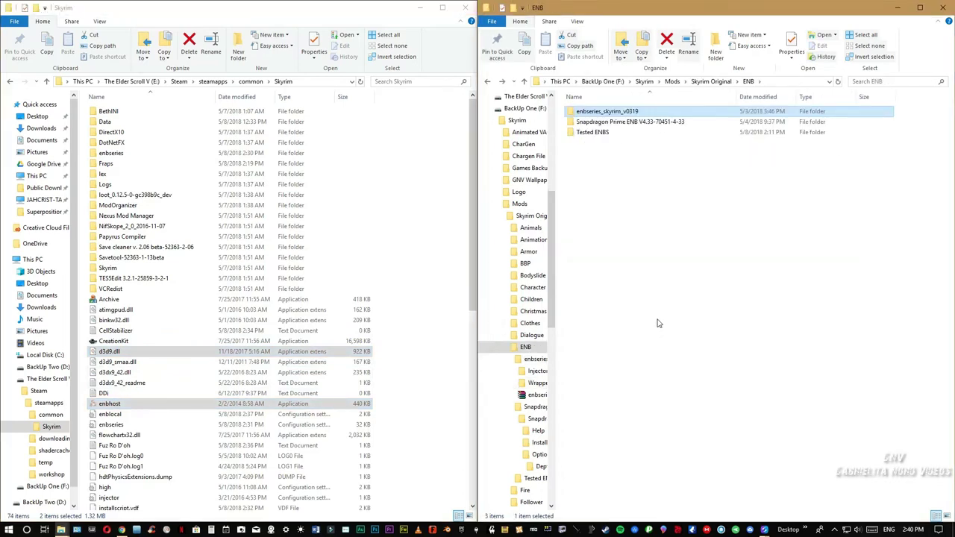
key(alt+Left)
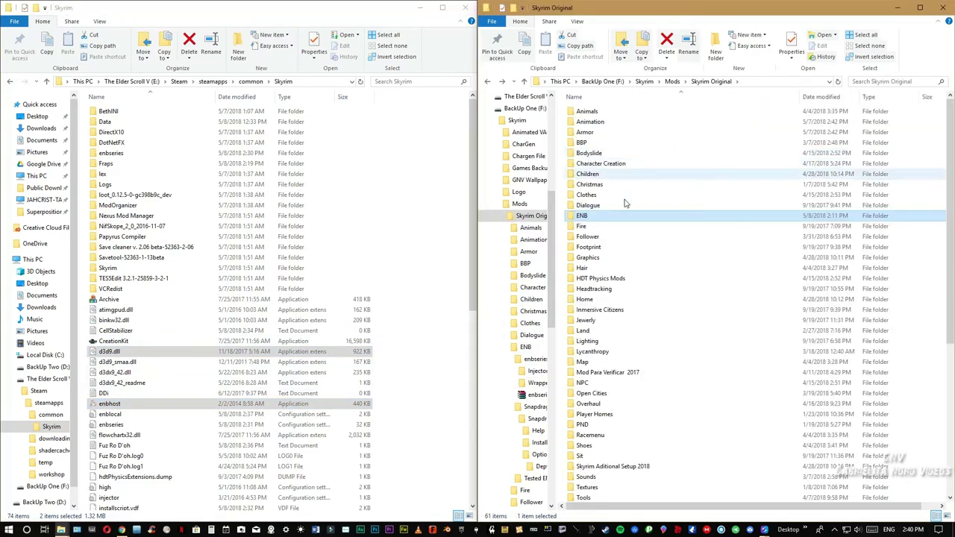
double_click(606, 216)
click(632, 123)
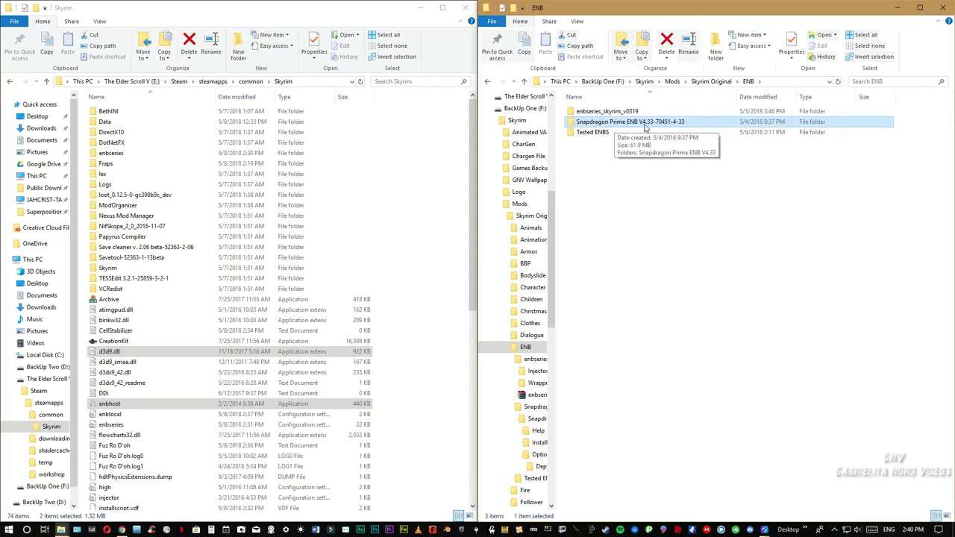
double_click(608, 124)
double_click(608, 113)
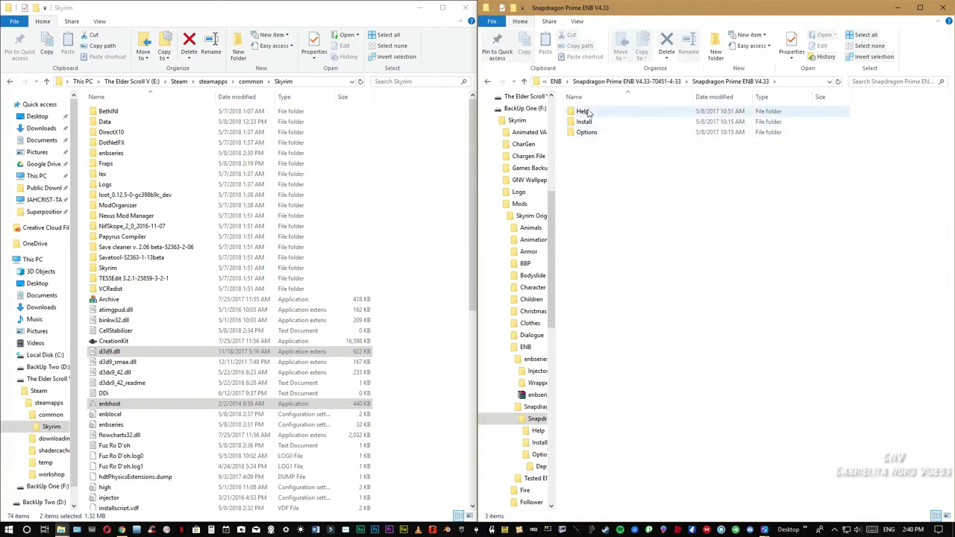
click(586, 124)
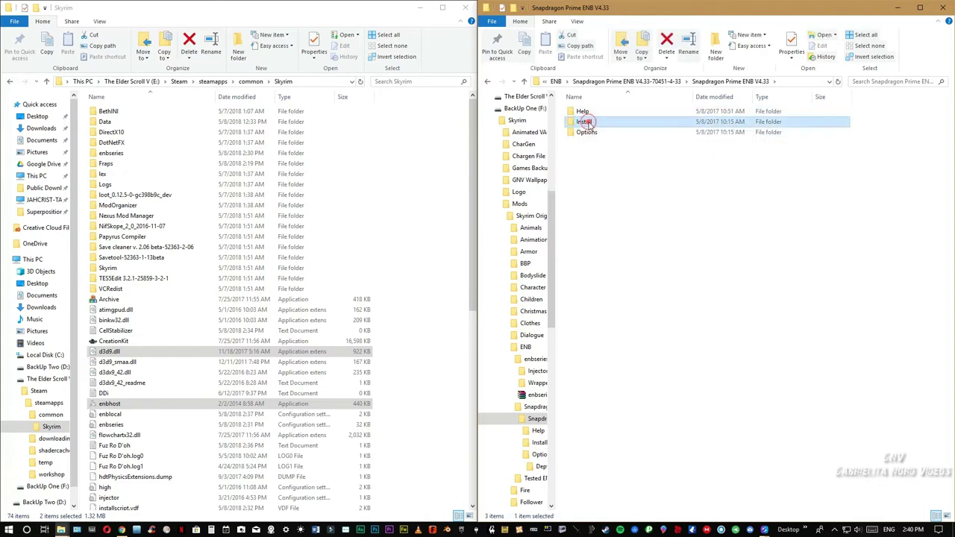
double_click(586, 123)
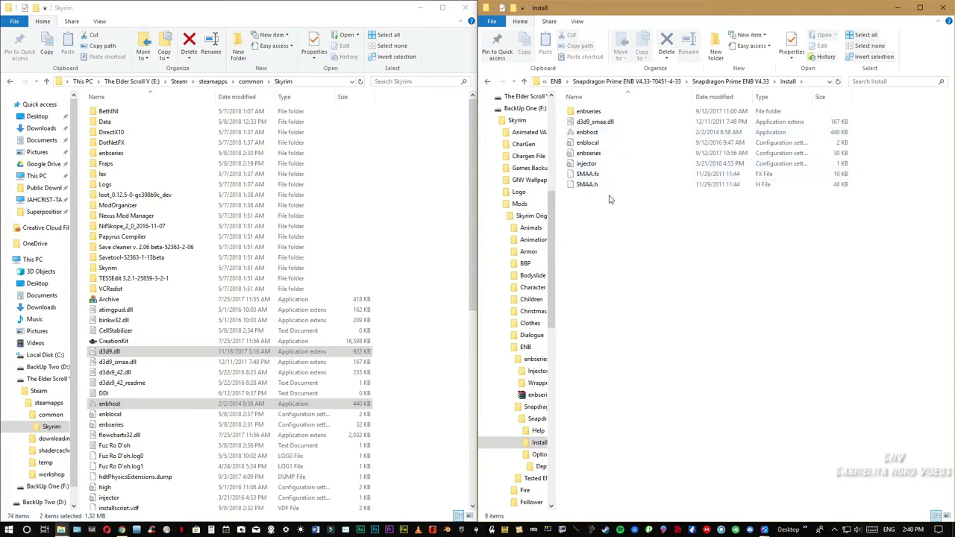
- Copy everything in the Install folder except enbhost into the Skyrim game folder, replacing the existing files
click(588, 134)
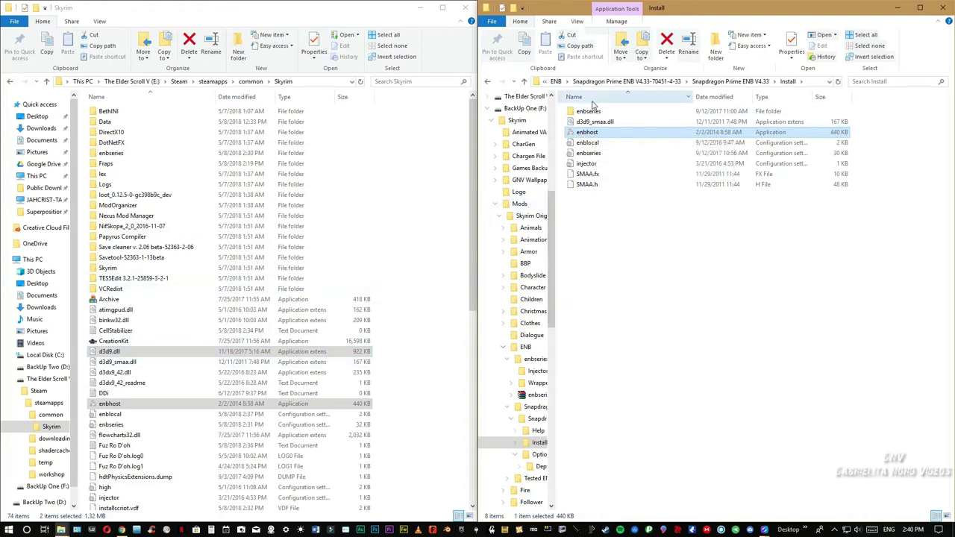
drag(632, 206, 580, 110)
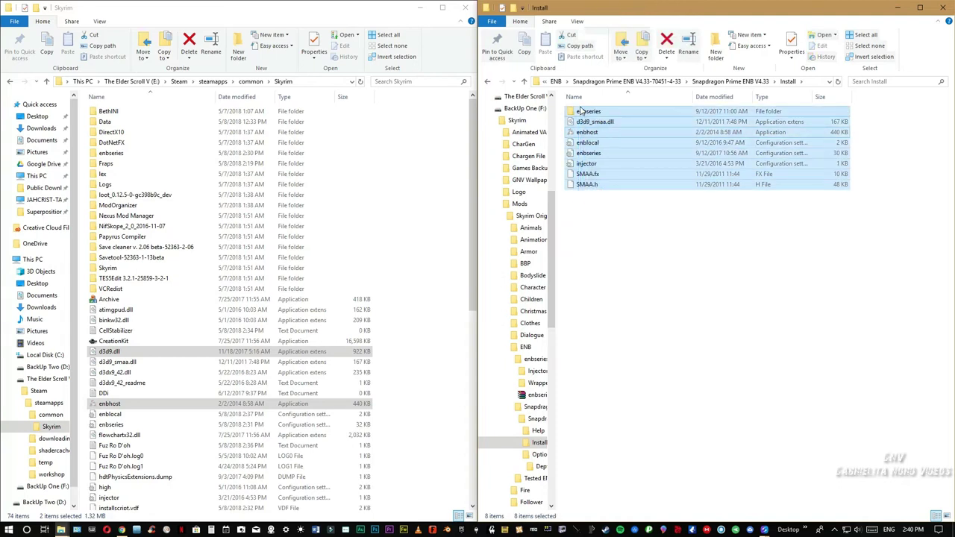
ctrl+click(593, 133)
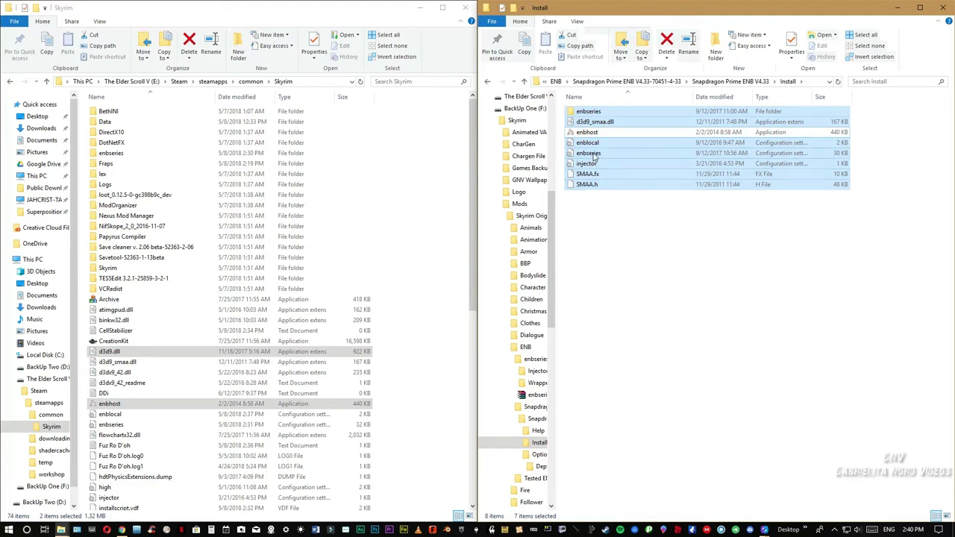
drag(596, 149, 403, 384)
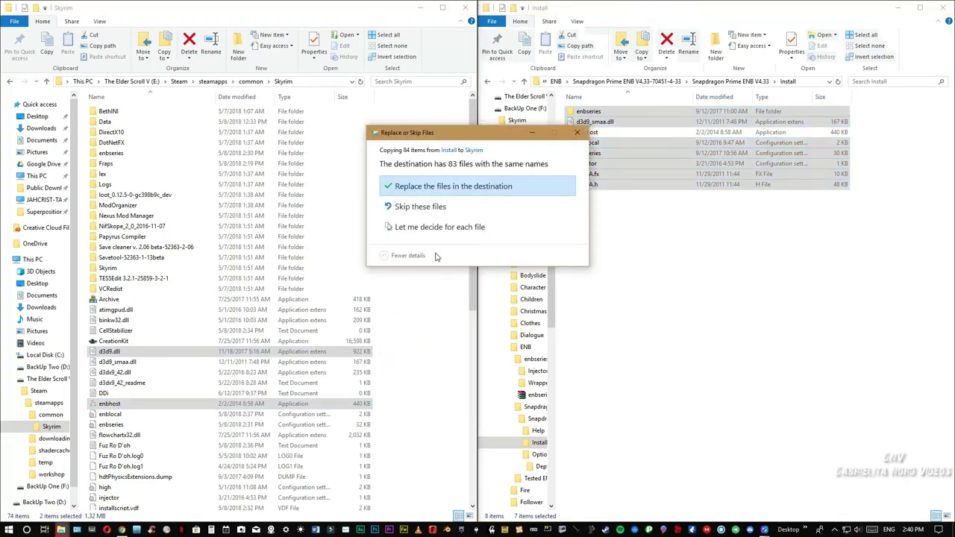
click(440, 190)
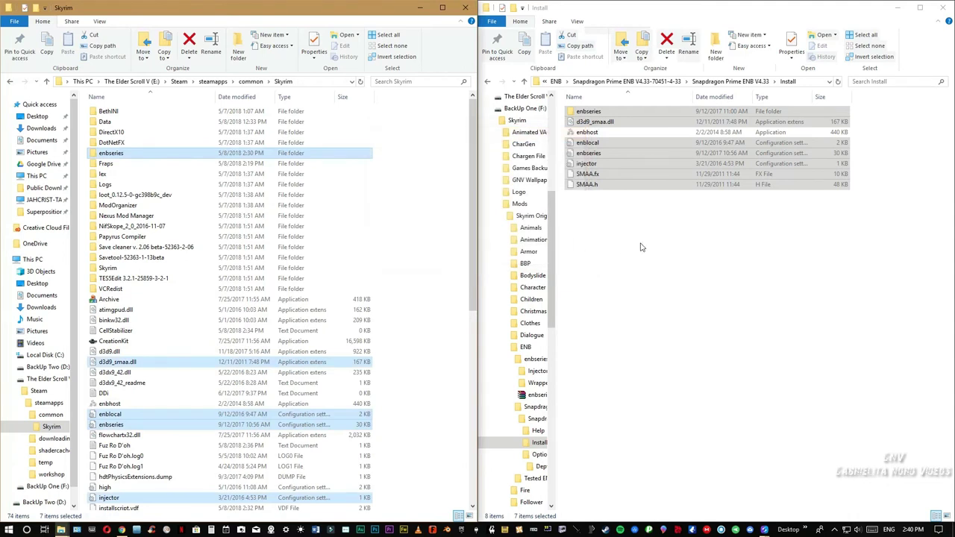
- Open the enbseries folder of the Classic Screenshot Variant within Options, Depth of Field Options, and select both enbdepthoffield.fx files
click(640, 246)
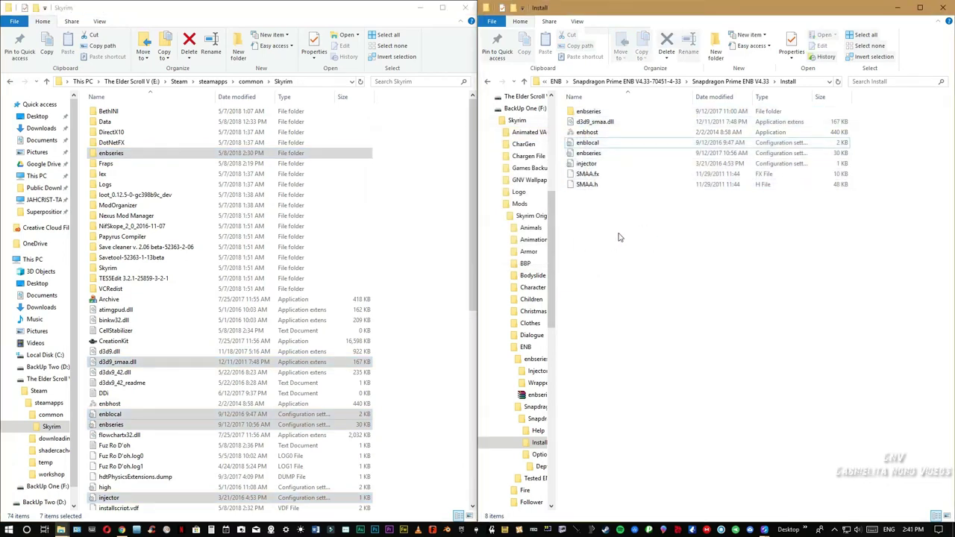
key(BackSpace)
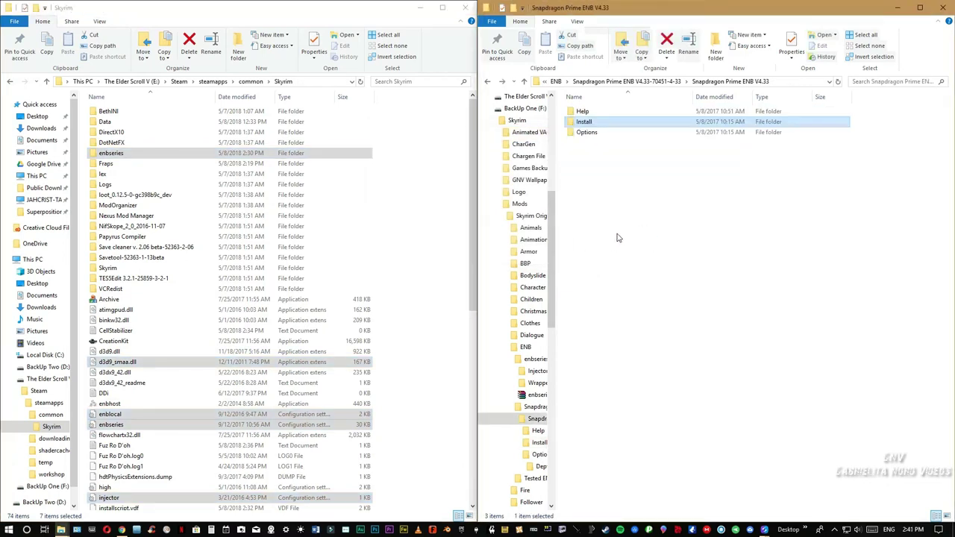
double_click(589, 133)
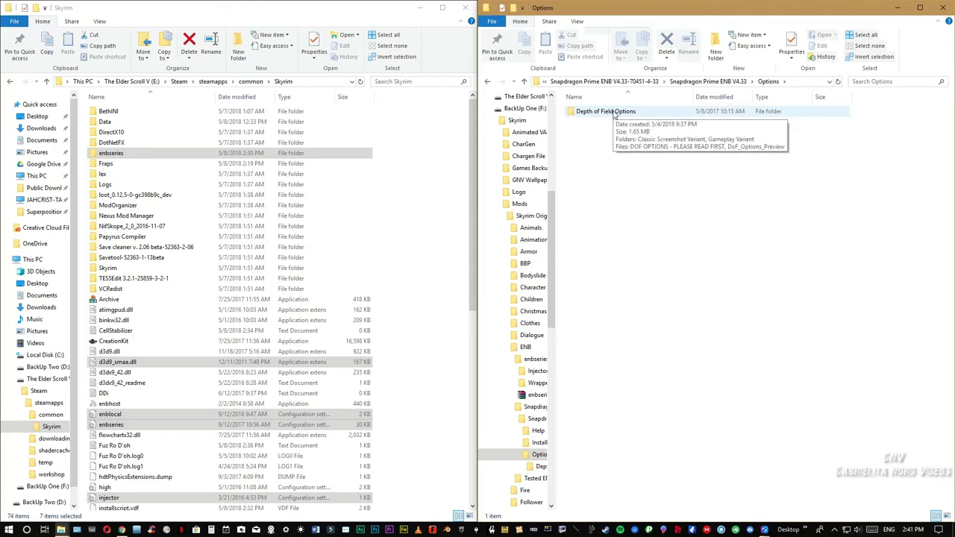
double_click(614, 112)
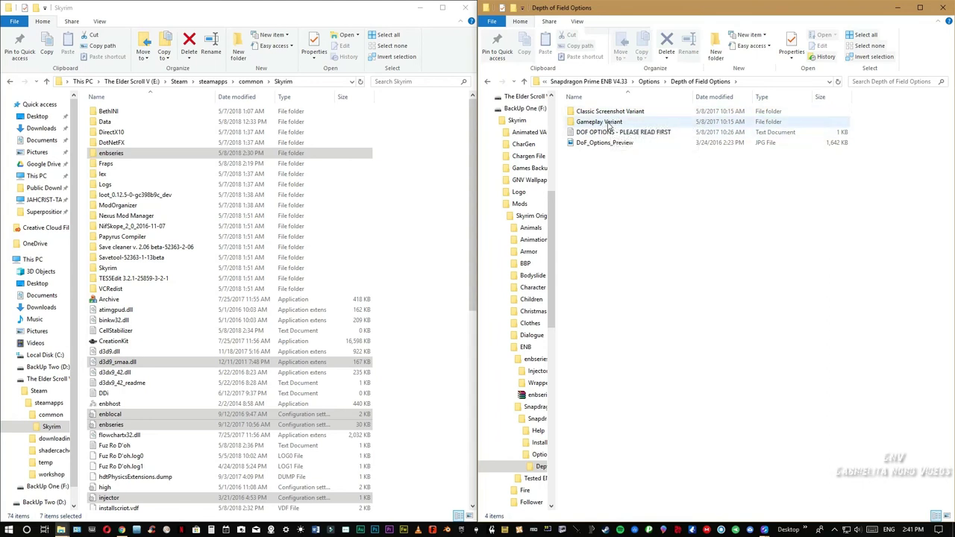
double_click(602, 112)
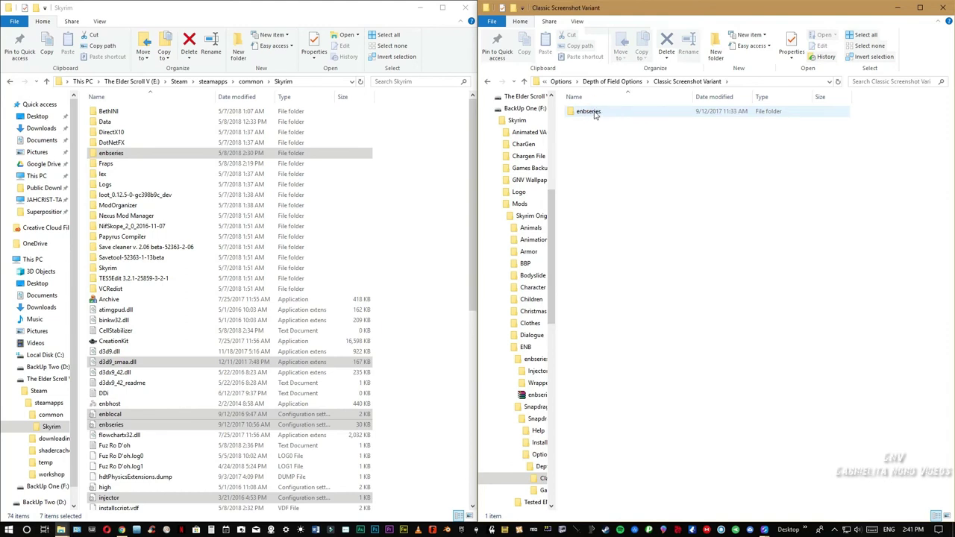
double_click(588, 112)
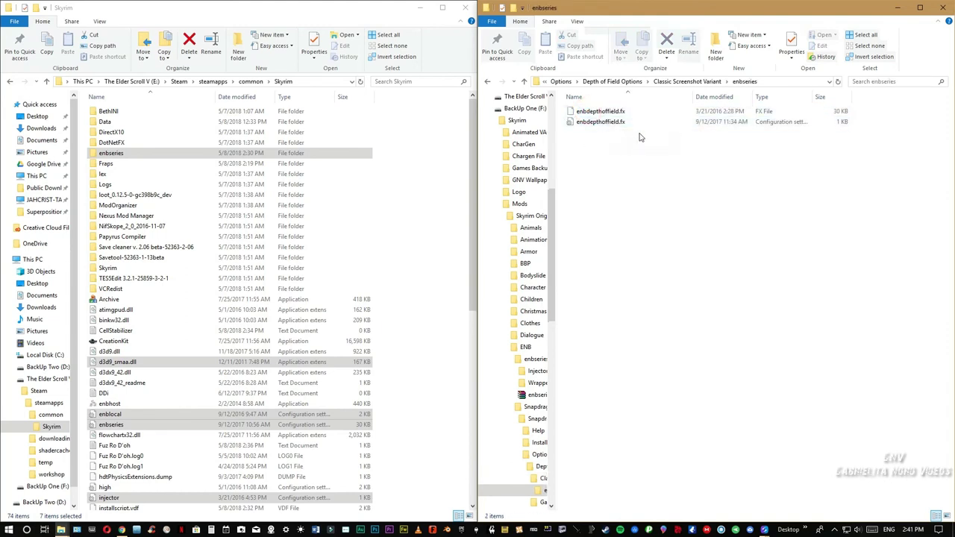
drag(623, 133, 604, 108)
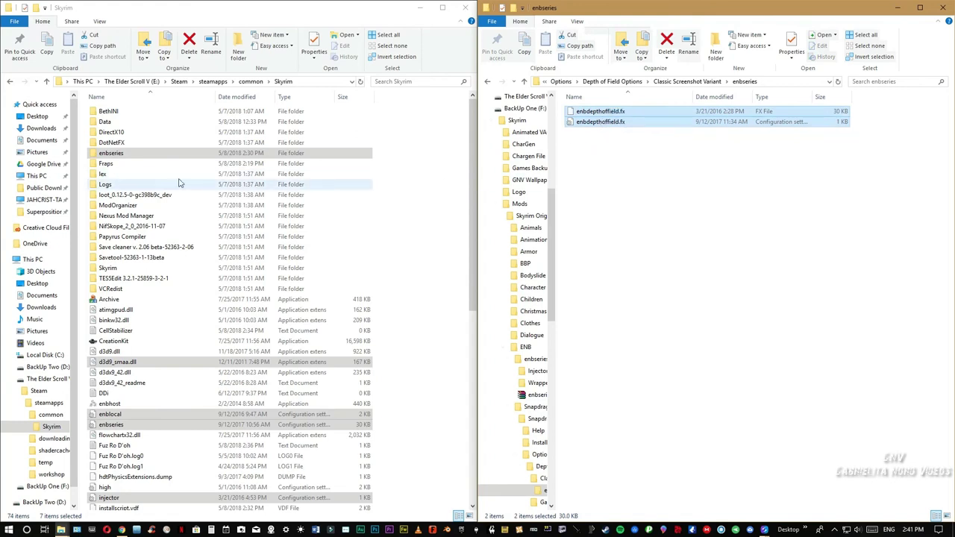
- View the enbseries folder inside the Skyrim game folder, and return to the Skyrim and Depth of Field Options folders
click(147, 11)
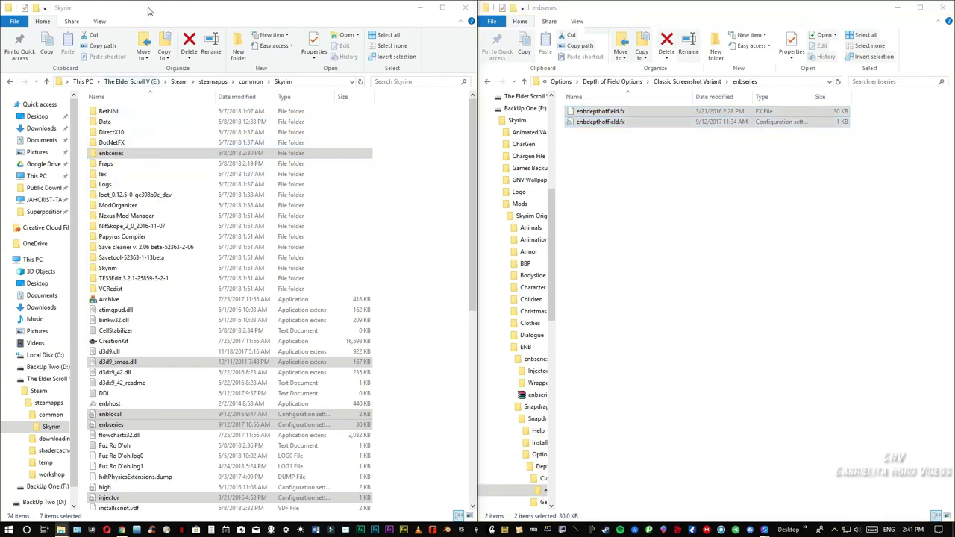
double_click(121, 154)
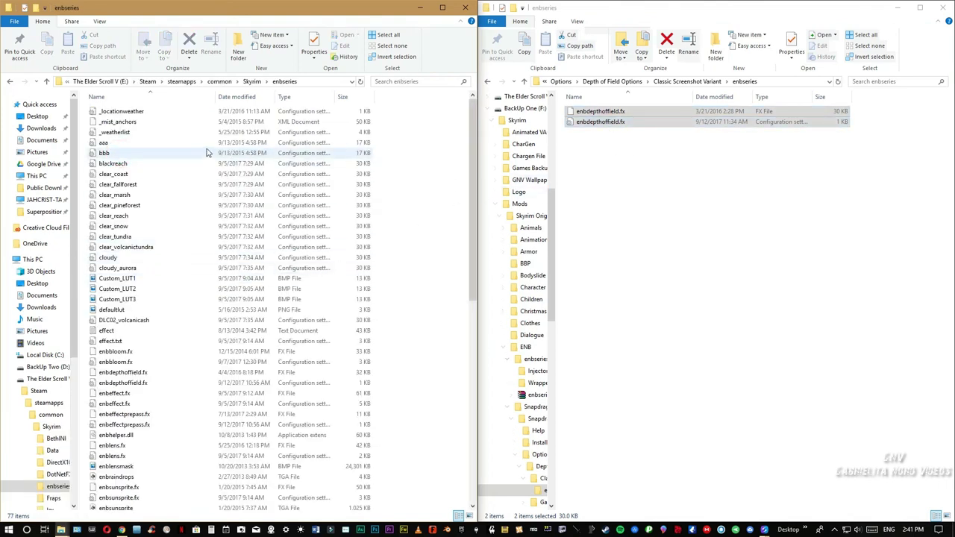
key(BackSpace)
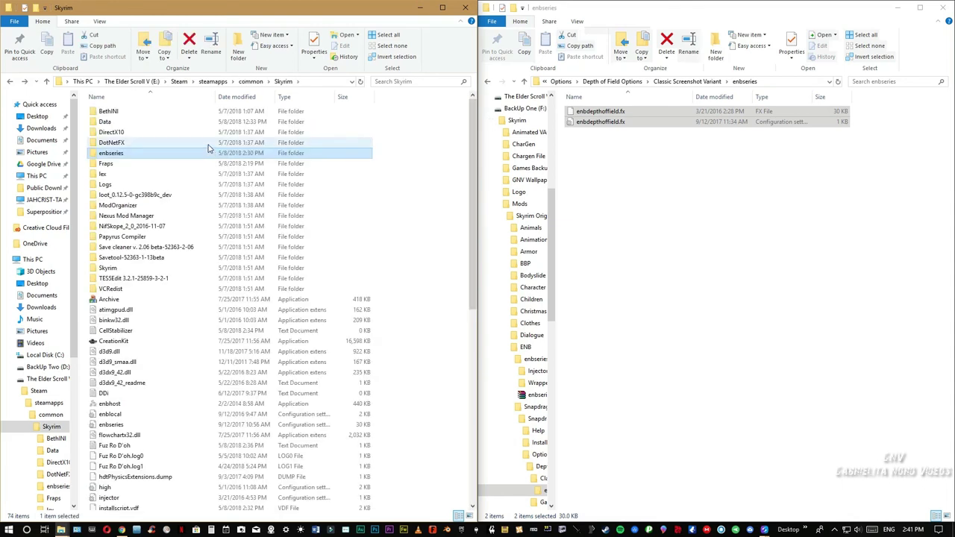
click(656, 146)
key(BackSpace)
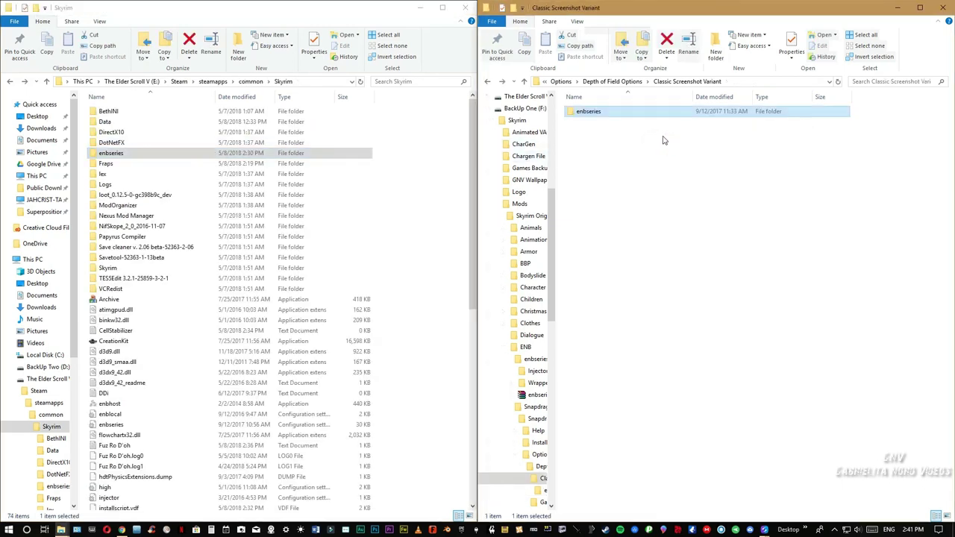
key(BackSpace)
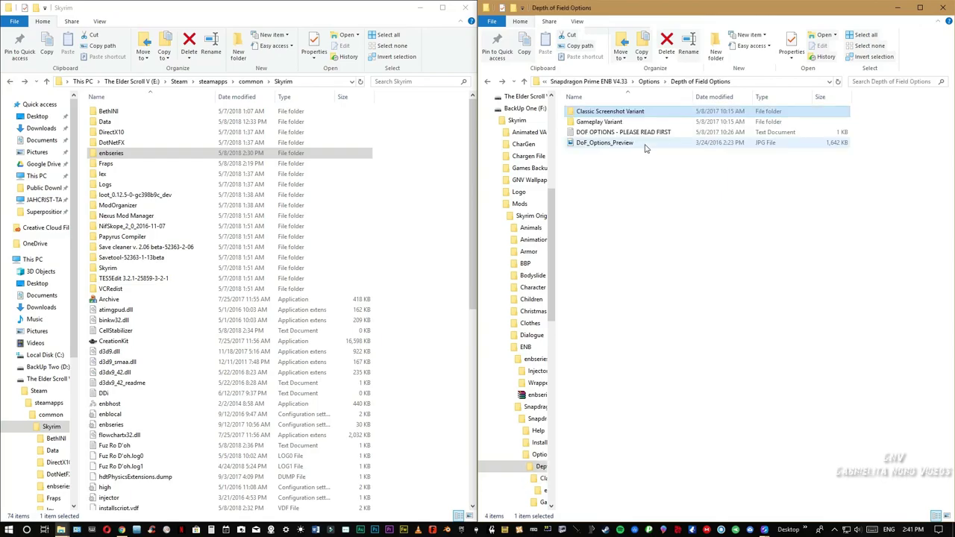